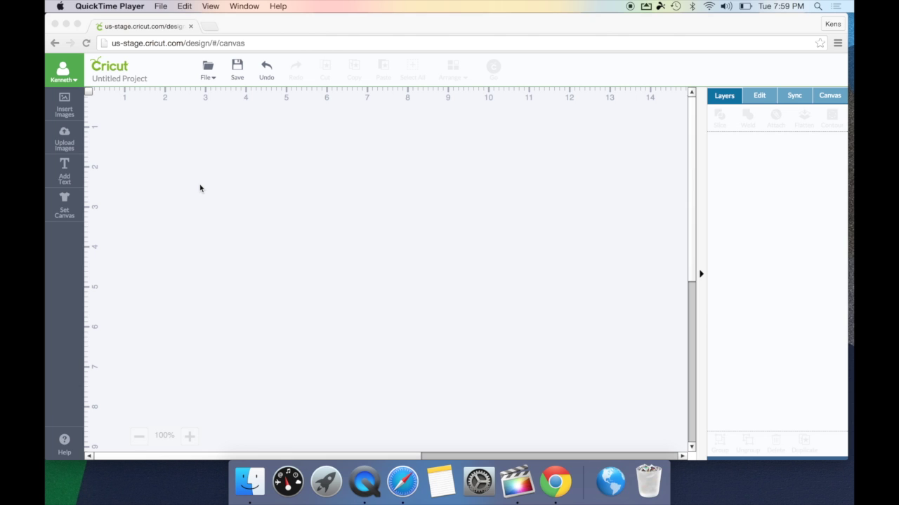
- Start a vector image upload and bring up the file browser to choose an SVG
click(75, 143)
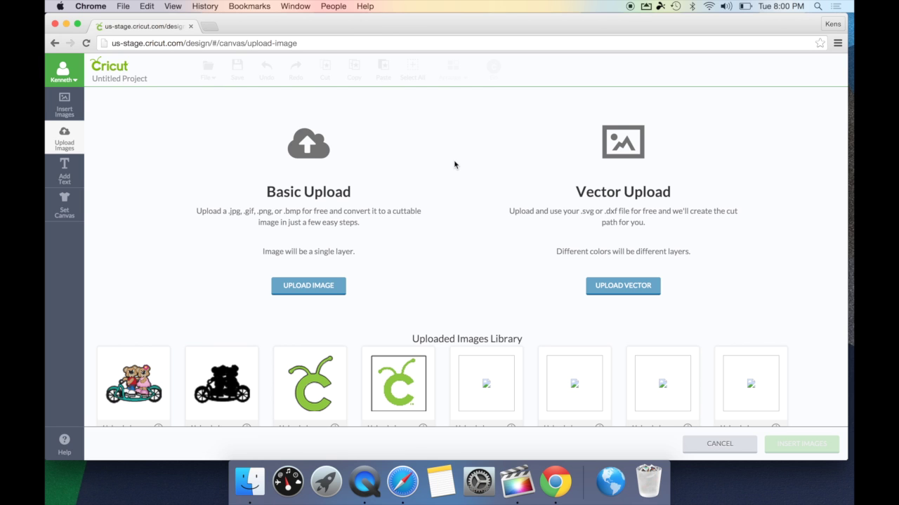
click(624, 284)
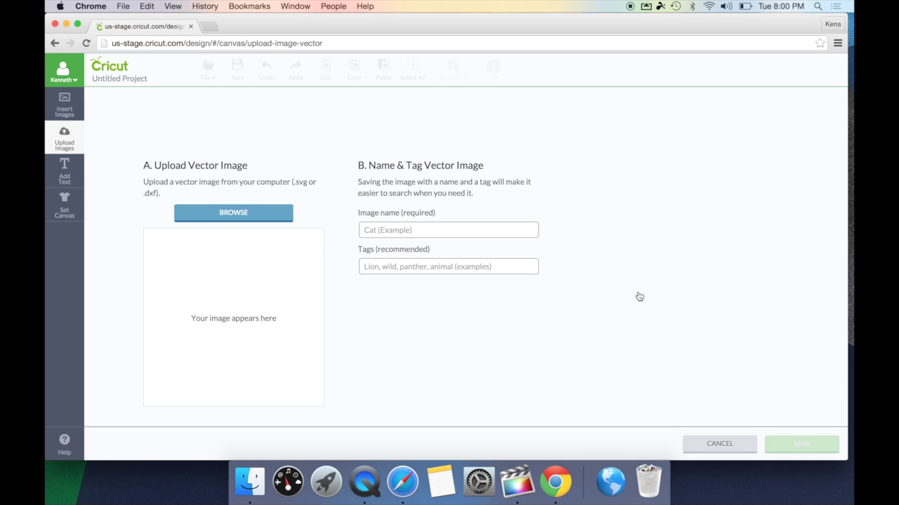
click(289, 212)
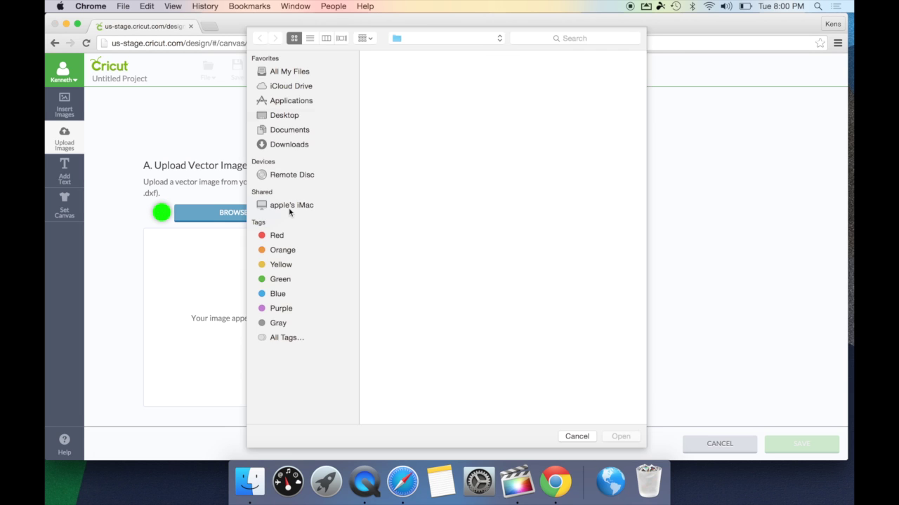
- Upload japanese_yorokobi_cs-01.svg named 'Doll' with tags doll, cute, flower
click(414, 205)
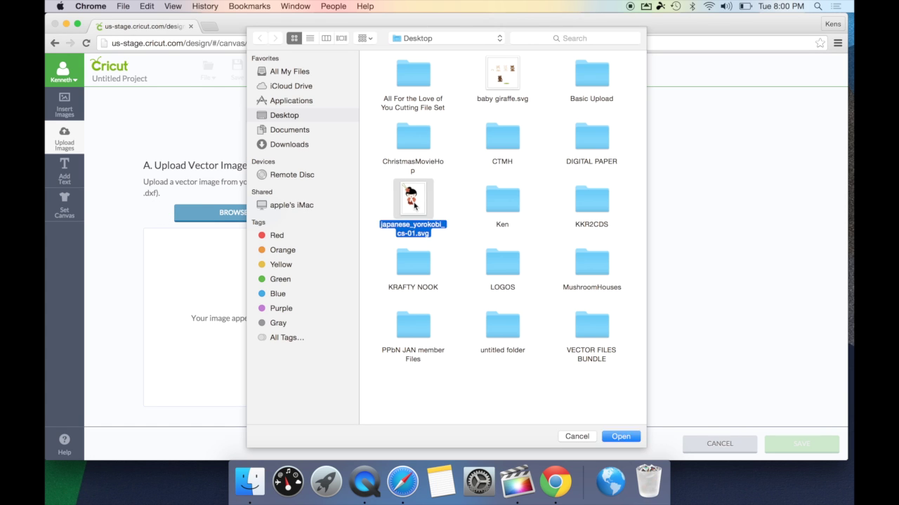
double_click(414, 205)
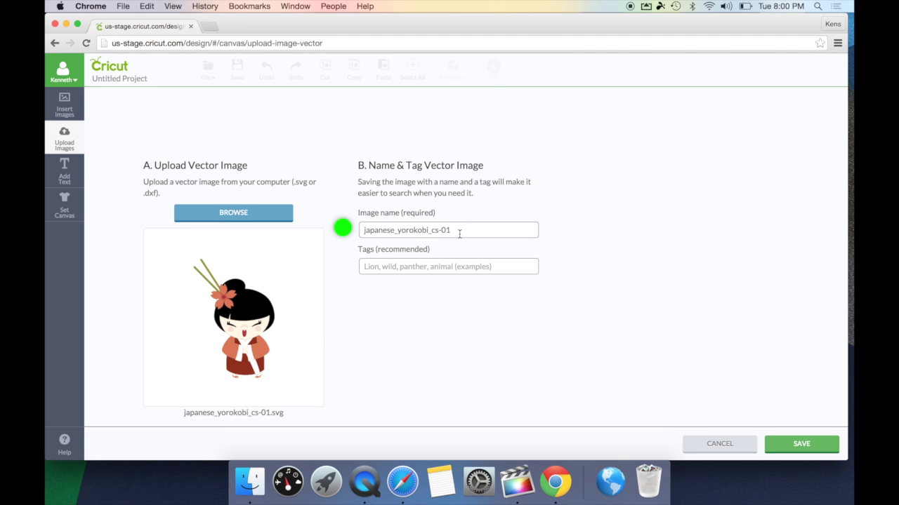
drag(459, 233, 352, 225)
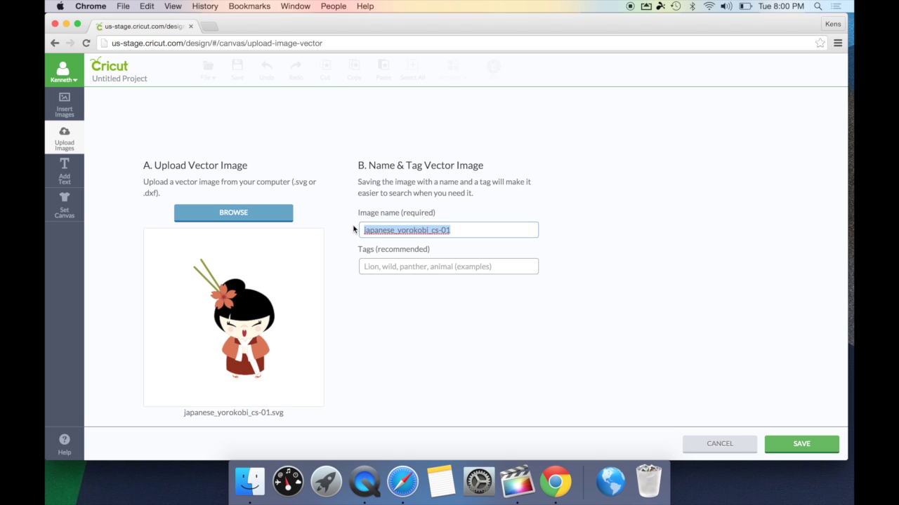
key(BackSpace)
text(Doll)
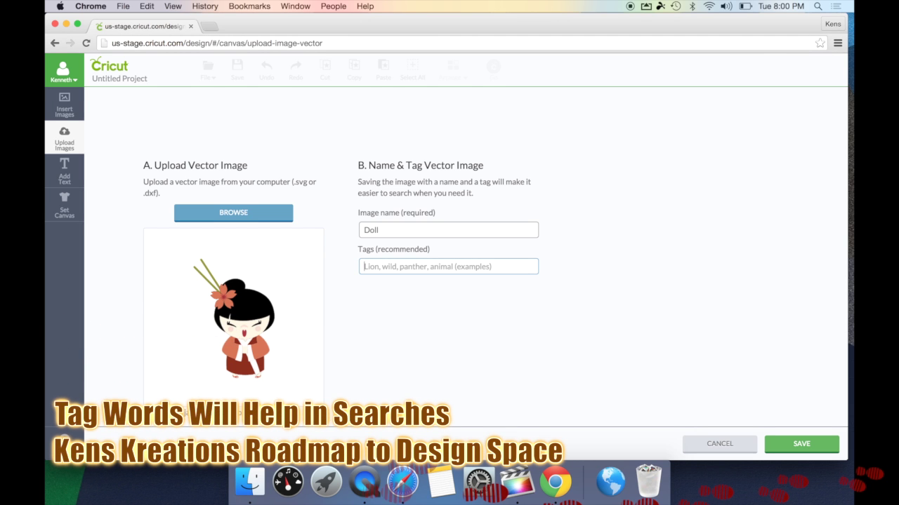
text(d)
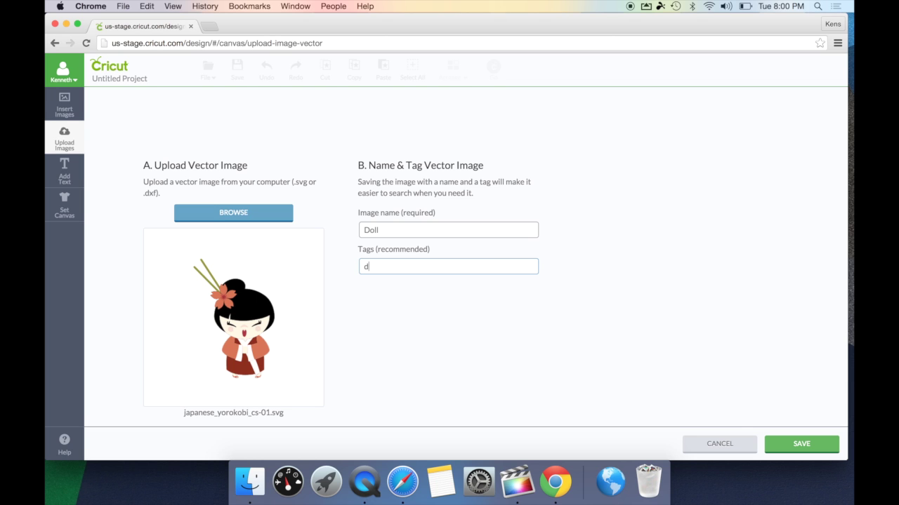
text(oll, cute, flower)
click(802, 455)
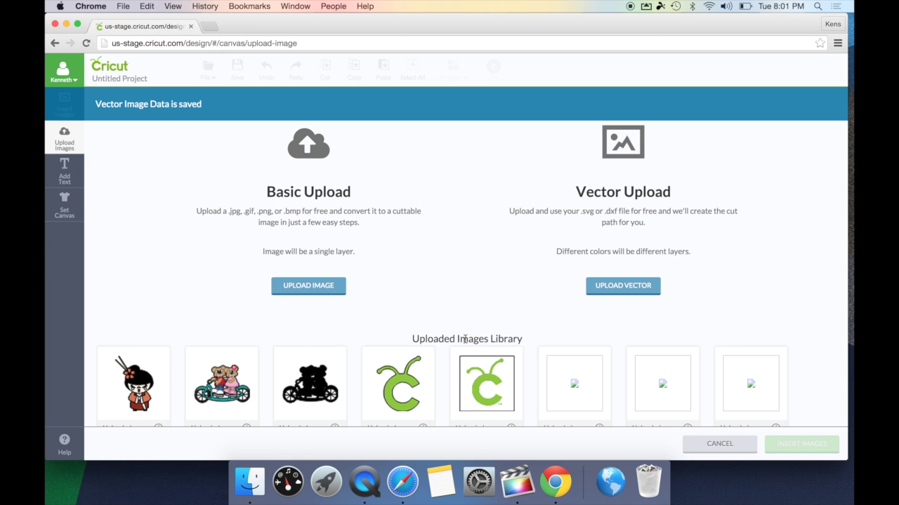
- Insert the Doll image, move it right on the canvas, and ungroup it into layers
click(137, 376)
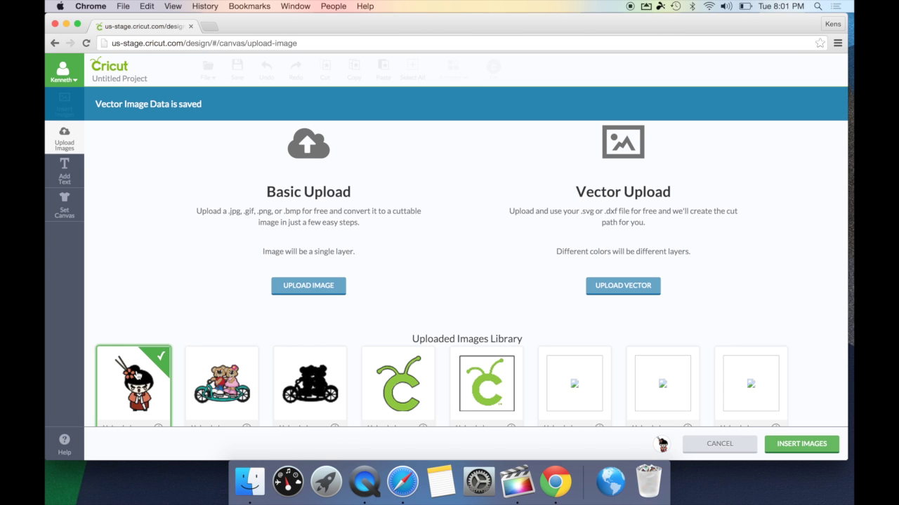
click(799, 444)
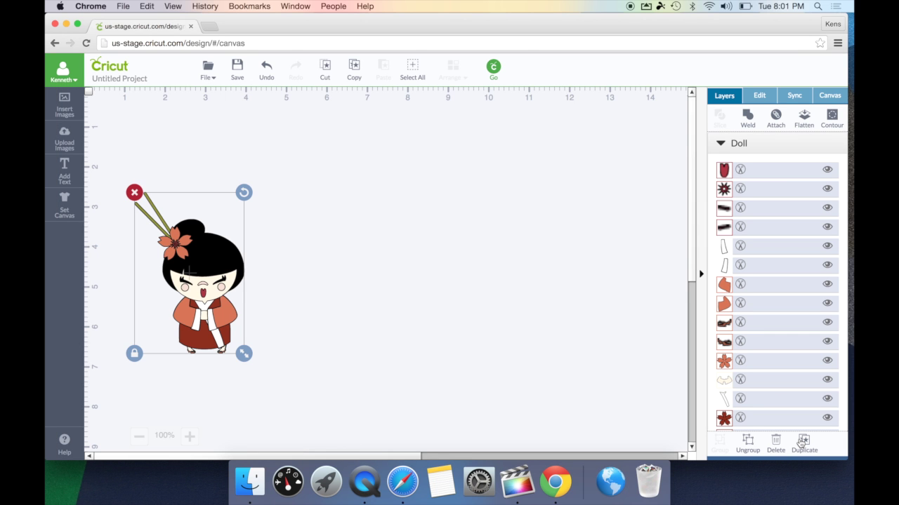
drag(190, 245, 308, 237)
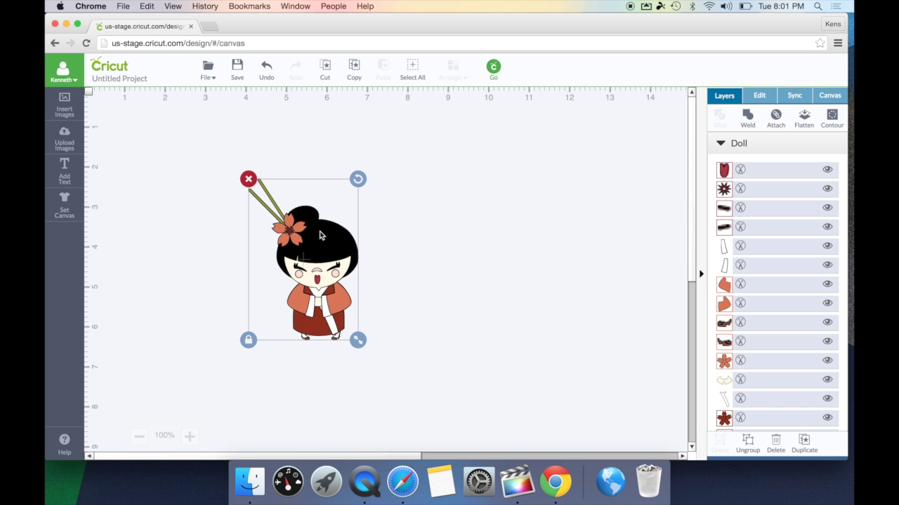
right_click(320, 235)
click(384, 243)
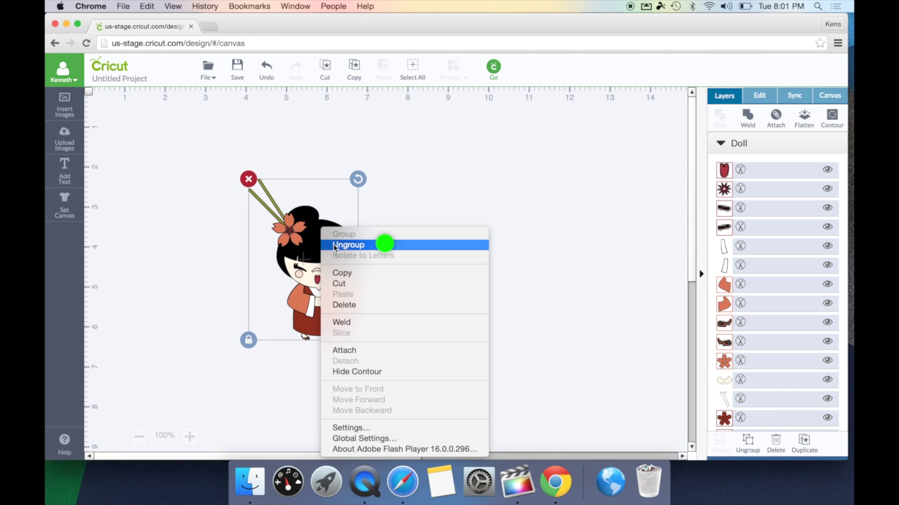
- Pull the black silhouette and green hair layers apart, then delete all the doll pieces
drag(334, 247, 503, 269)
drag(307, 235, 367, 177)
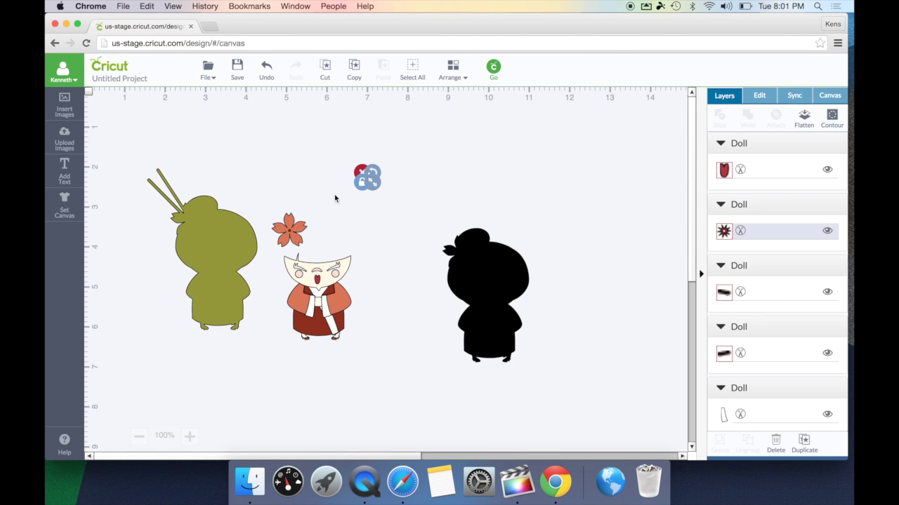
drag(117, 129, 567, 399)
key(Delete)
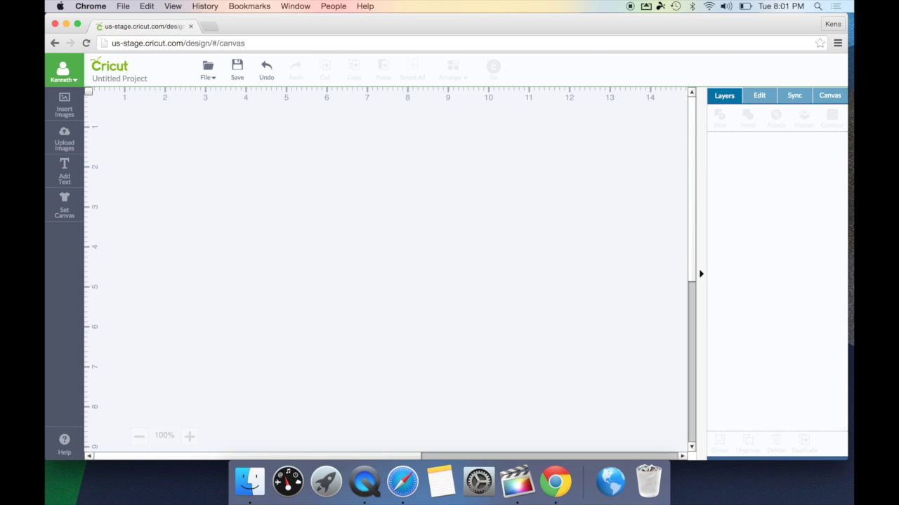
- Upload baby giraffe.svg as vector image 'baby giraffe' with tags wild, spots
click(65, 141)
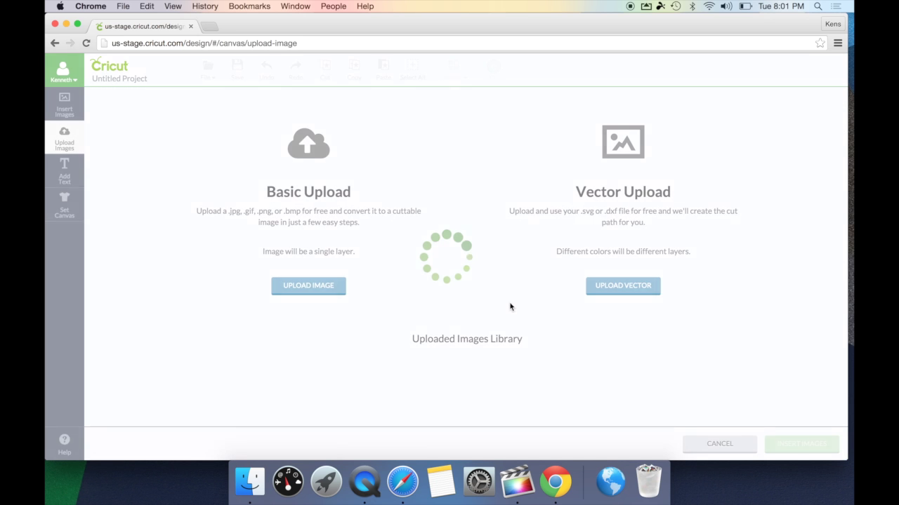
click(636, 288)
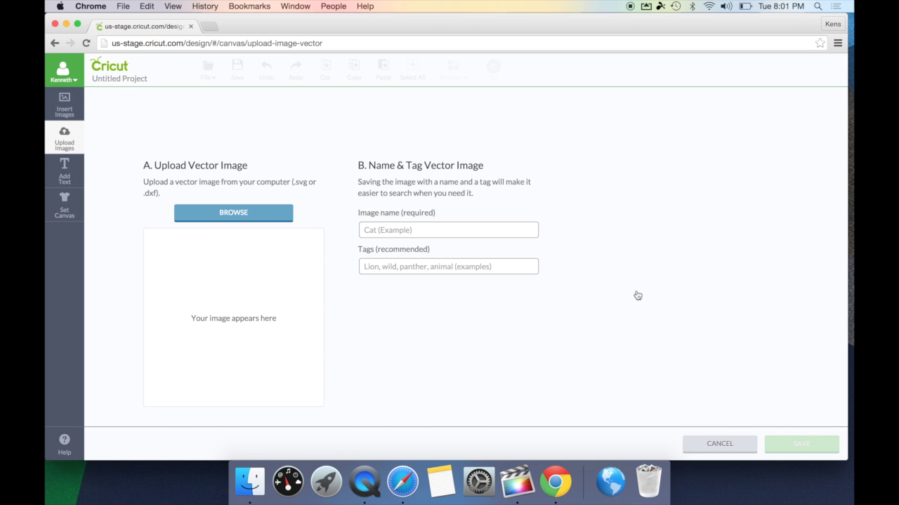
click(245, 216)
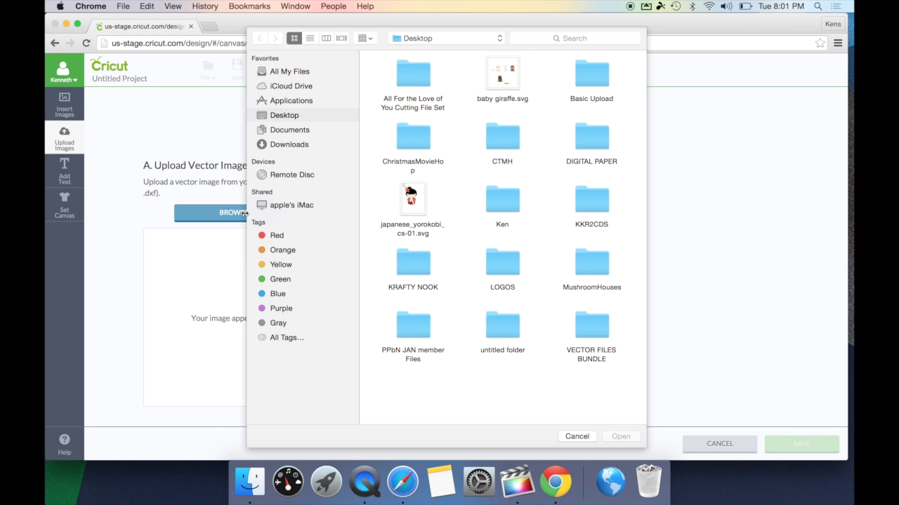
double_click(514, 74)
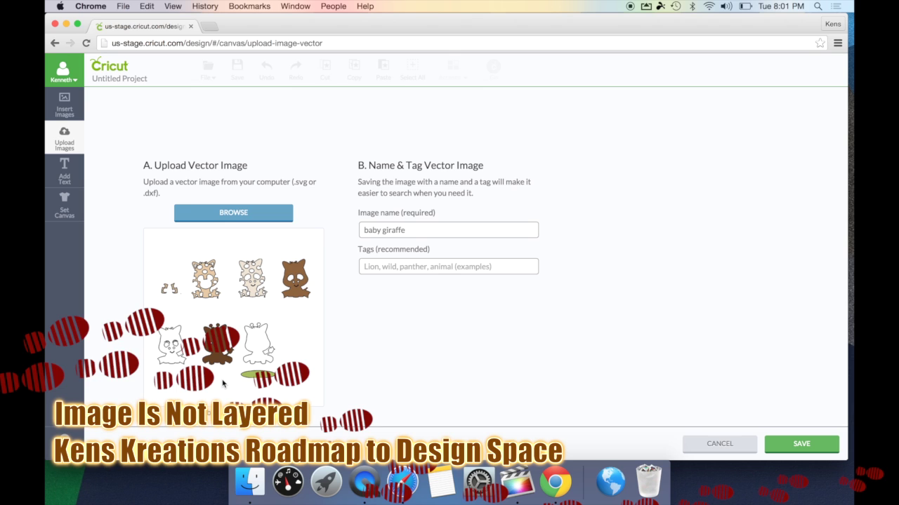
click(417, 226)
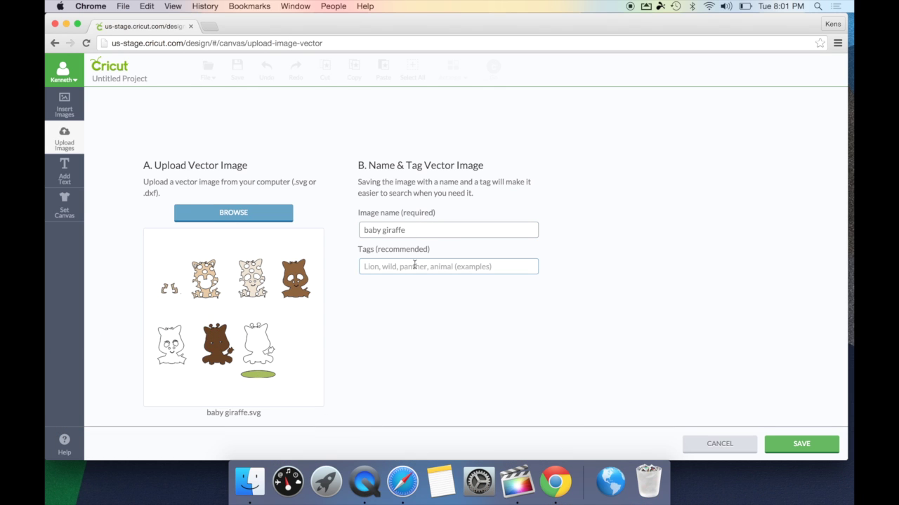
text(wild)
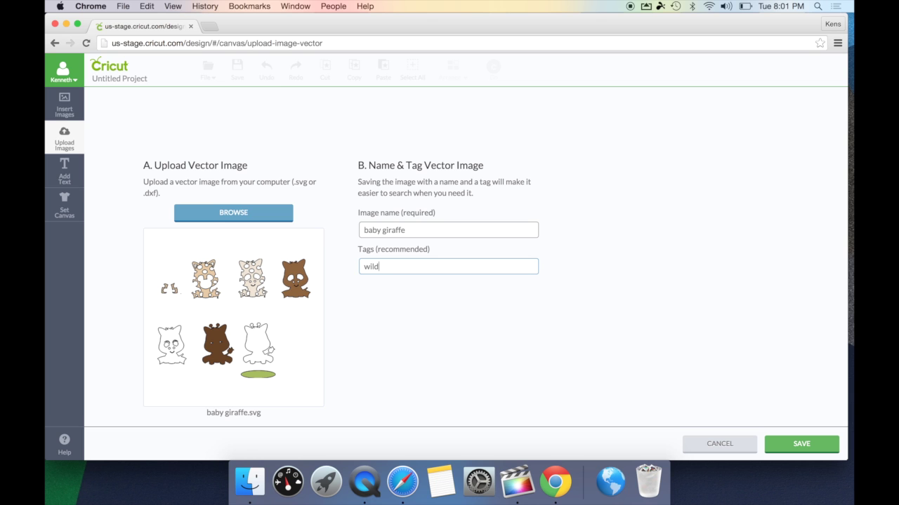
text(, spots)
click(798, 450)
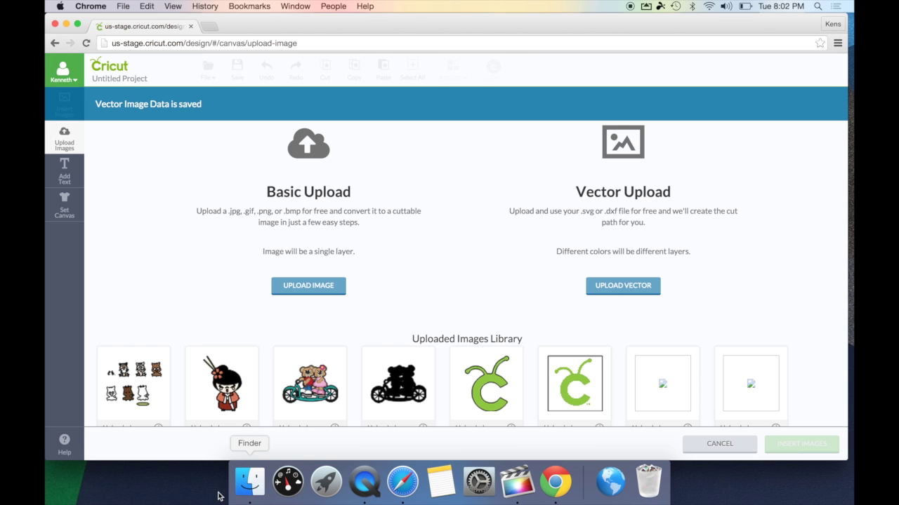
- Insert the baby giraffe, shift it right and down, and ungroup it into separate layers
click(110, 416)
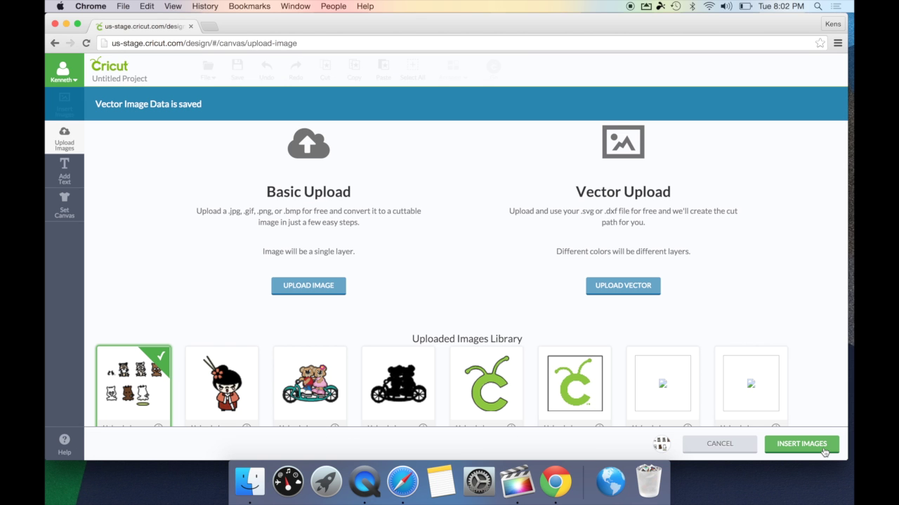
click(801, 443)
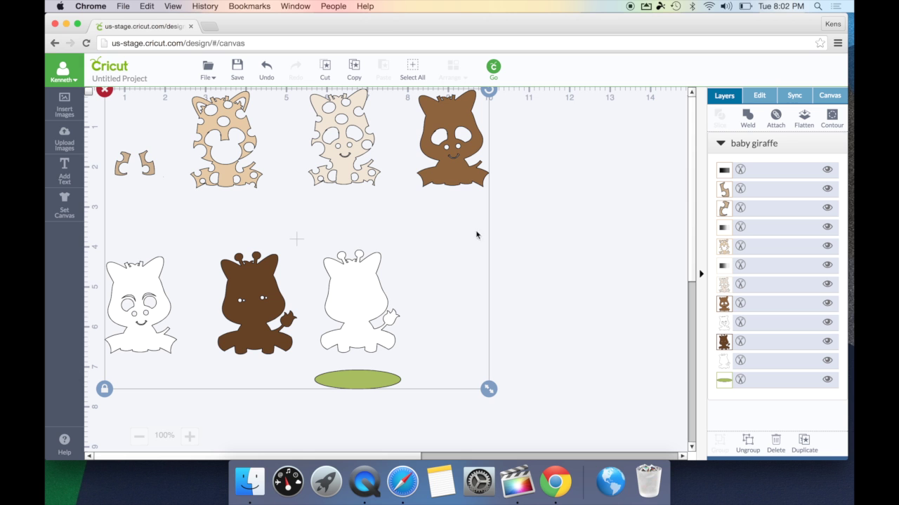
drag(356, 136, 404, 169)
right_click(397, 165)
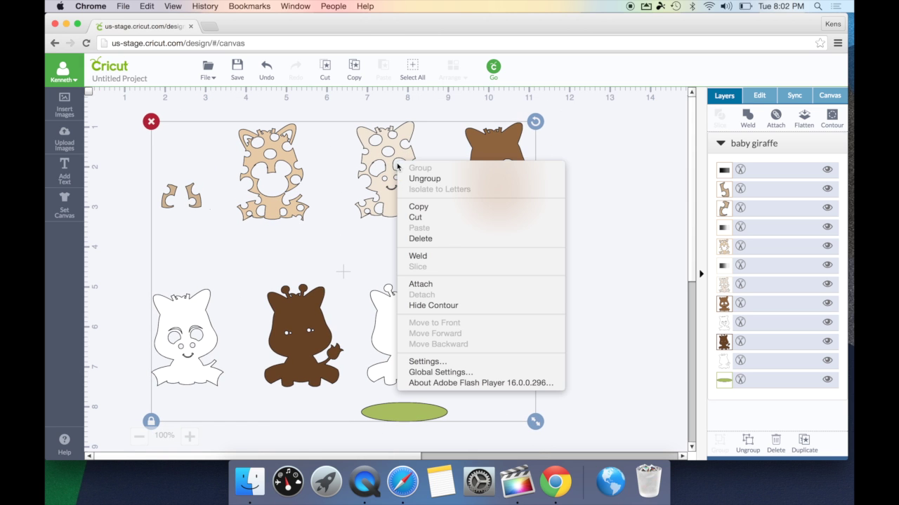
click(423, 180)
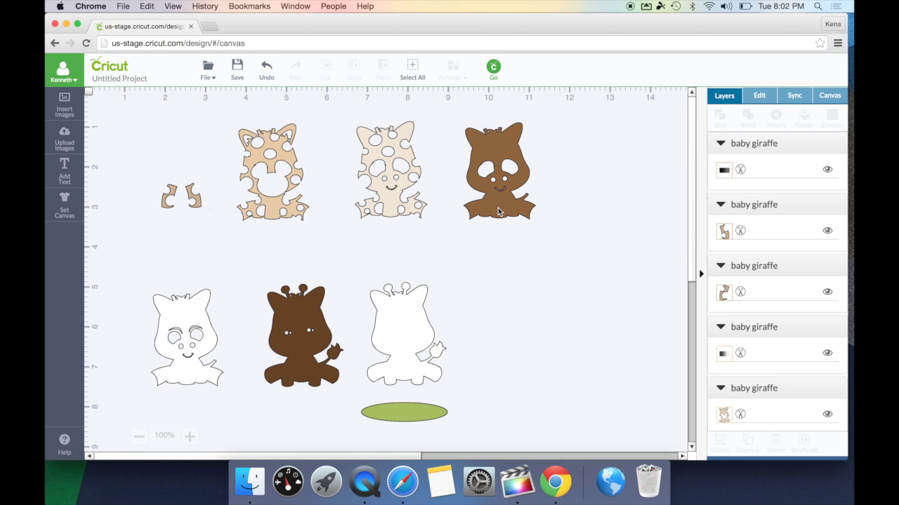
click(490, 152)
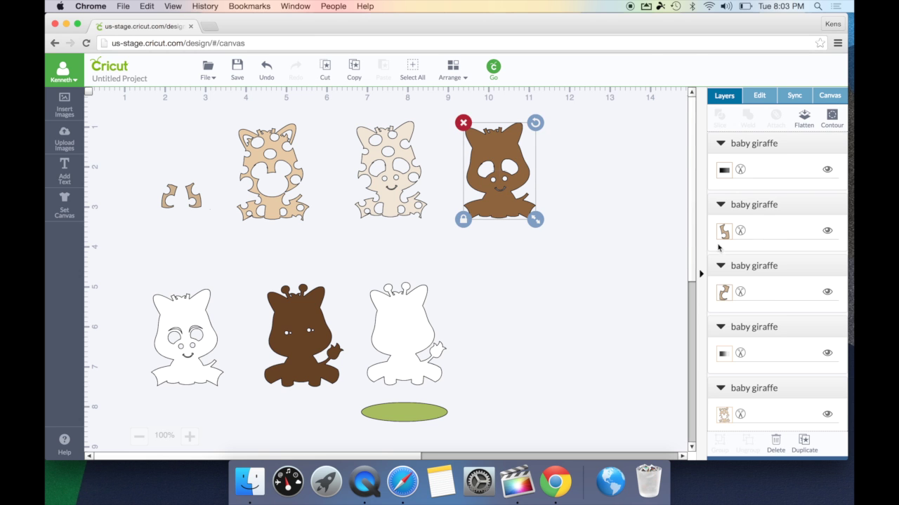
- Switch the second and third giraffe layers, the two ear pieces, from Cut to Print
click(763, 230)
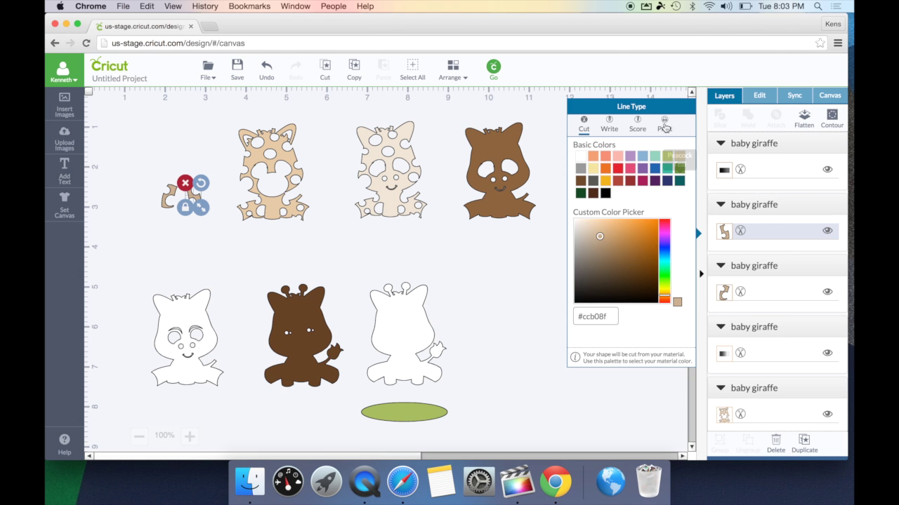
click(682, 124)
click(514, 273)
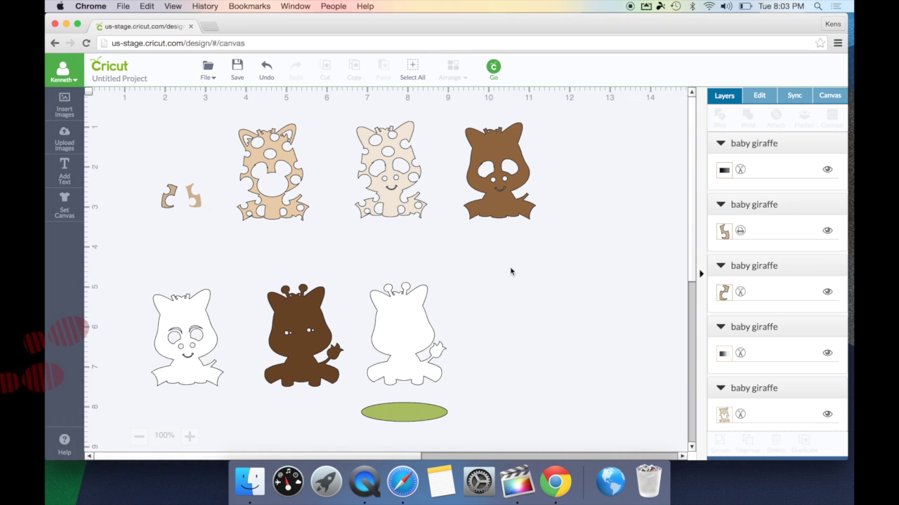
click(734, 291)
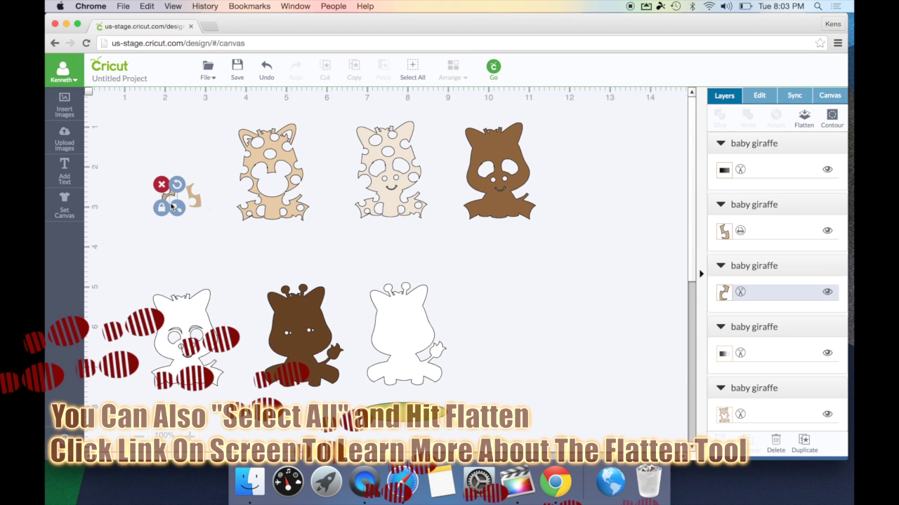
click(739, 293)
click(664, 218)
click(538, 260)
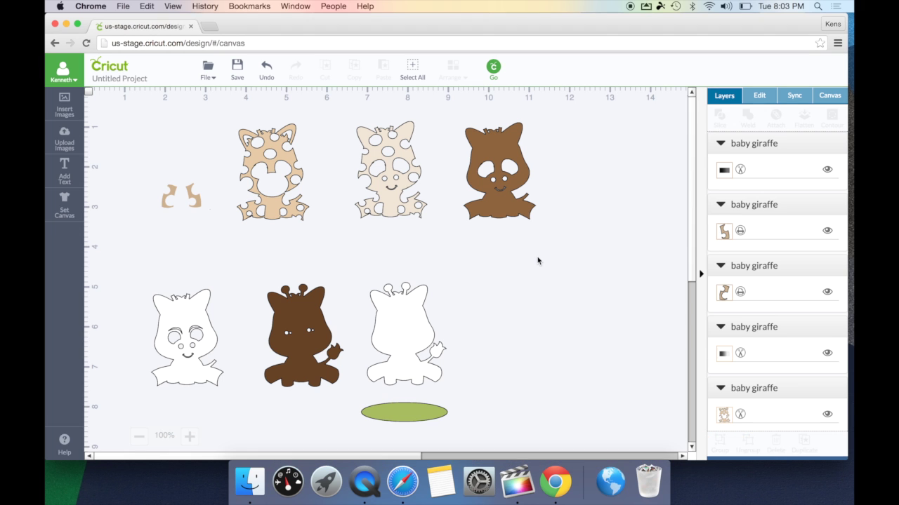